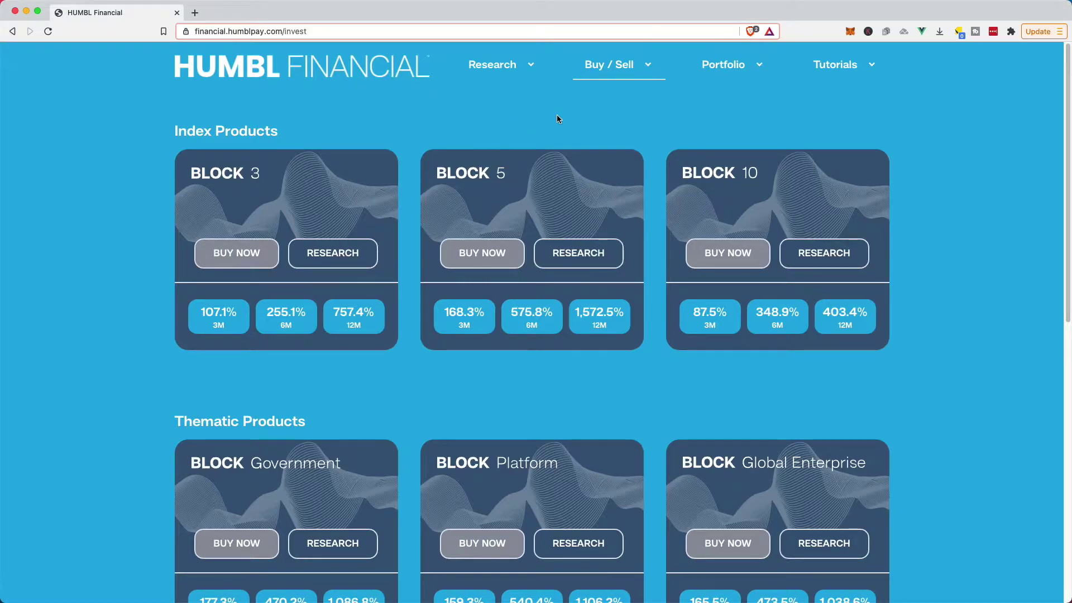
# Start a BLOCK 10 purchase on Binance.US with BTC as the deposit currency
pyautogui.click(726, 258)
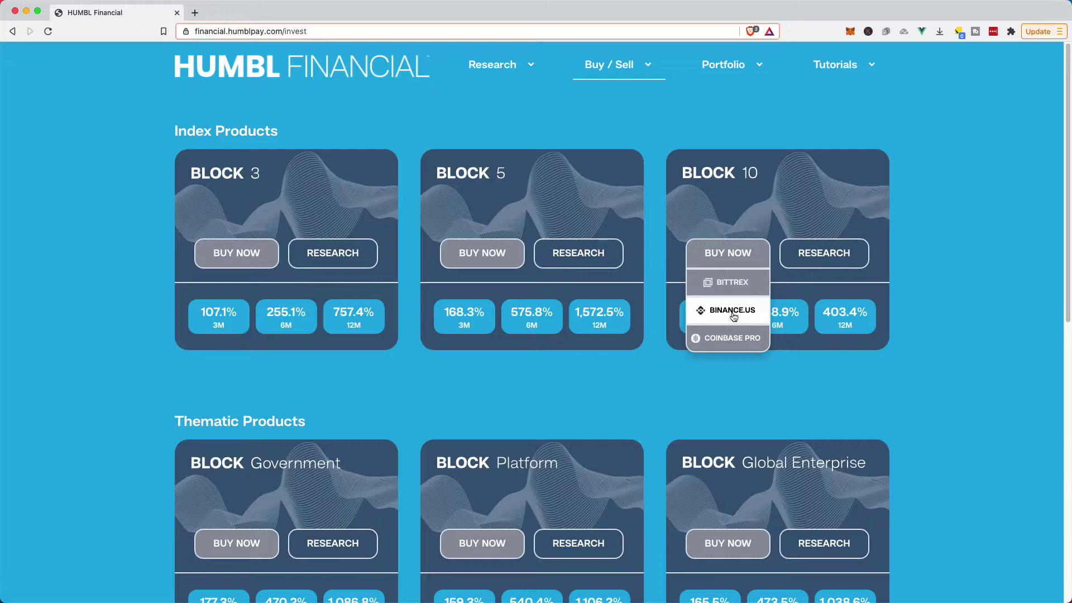
pyautogui.click(733, 312)
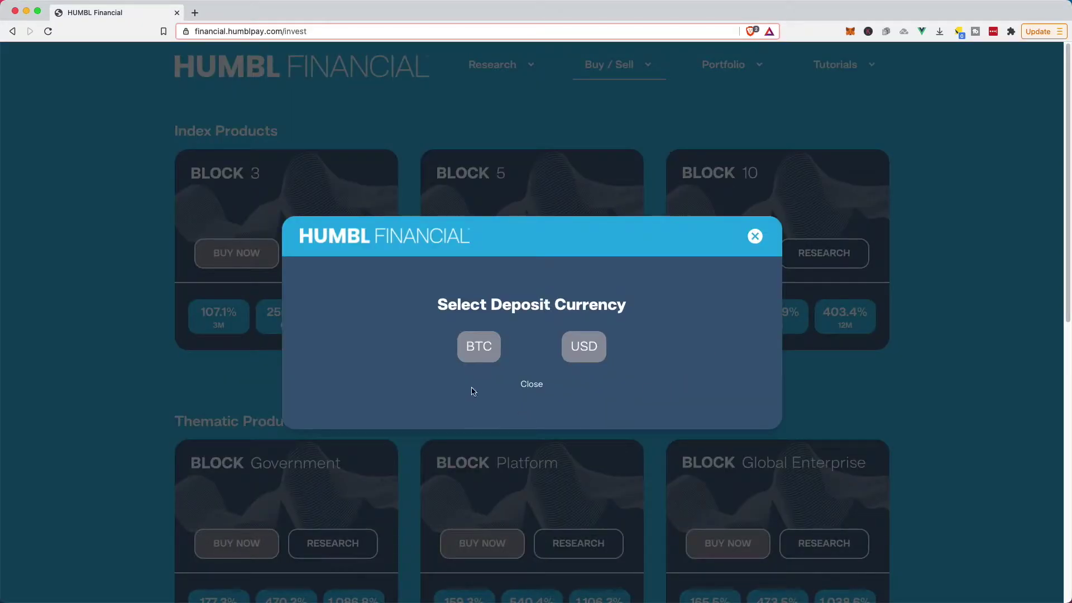
pyautogui.click(481, 349)
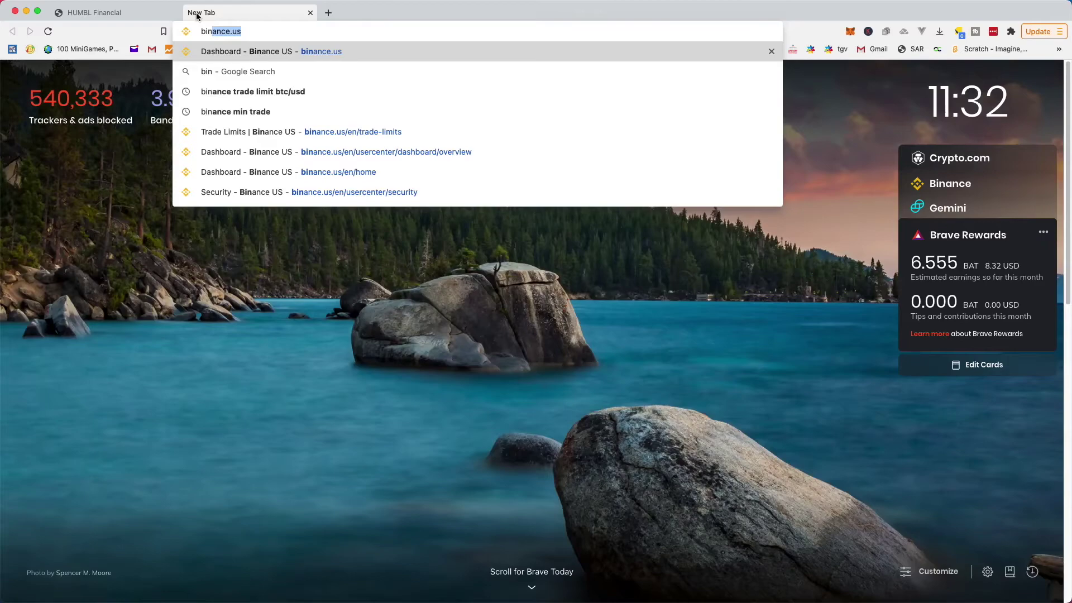
# Load binance.us in the new tab to reach the account dashboard
pyautogui.press('Return')
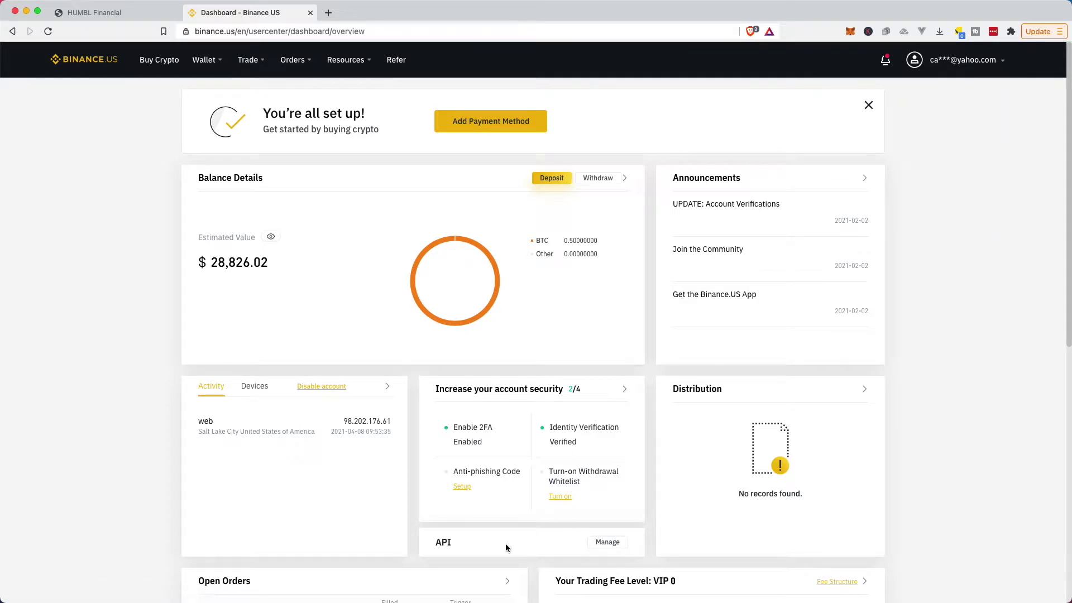
# Create a Binance.US API key labelled 'HUMBL Financial' up to the authenticator code prompt
pyautogui.click(603, 545)
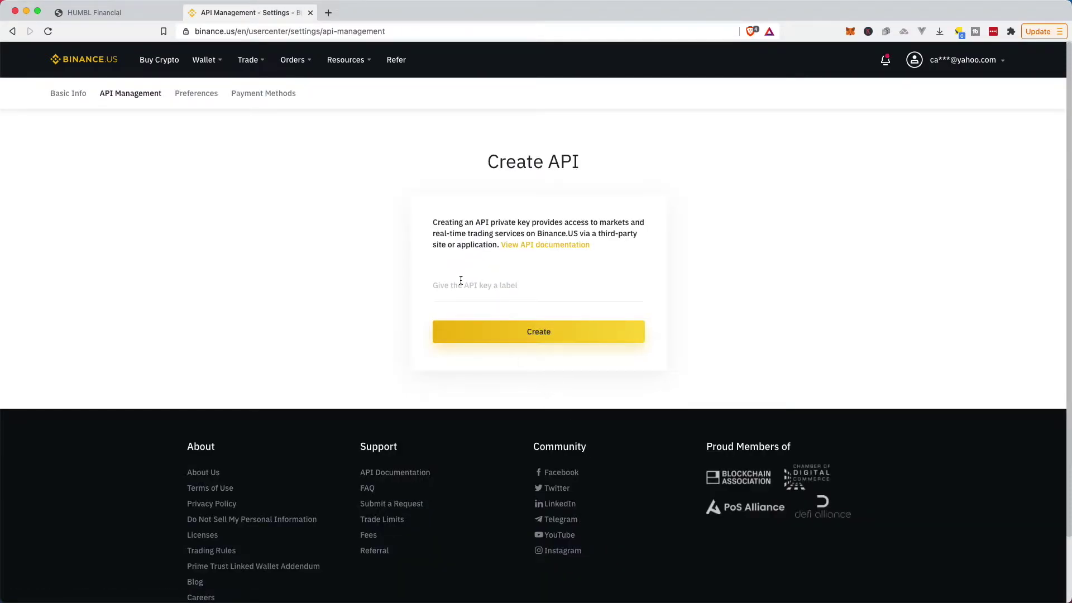
pyautogui.click(458, 283)
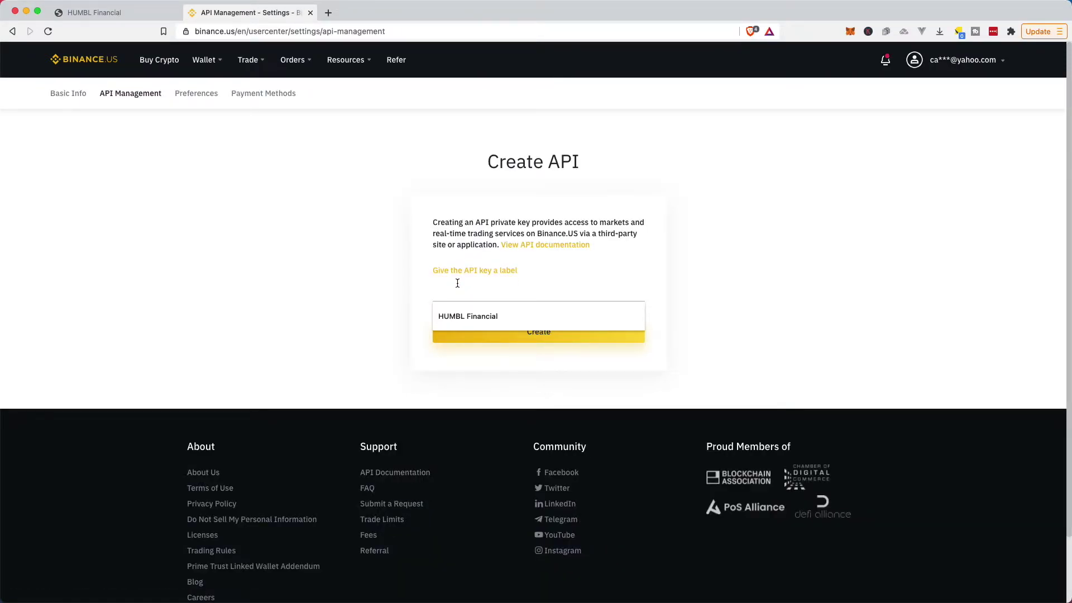
pyautogui.write('HU')
pyautogui.press('BackSpace')
pyautogui.write('UMBL Financial')
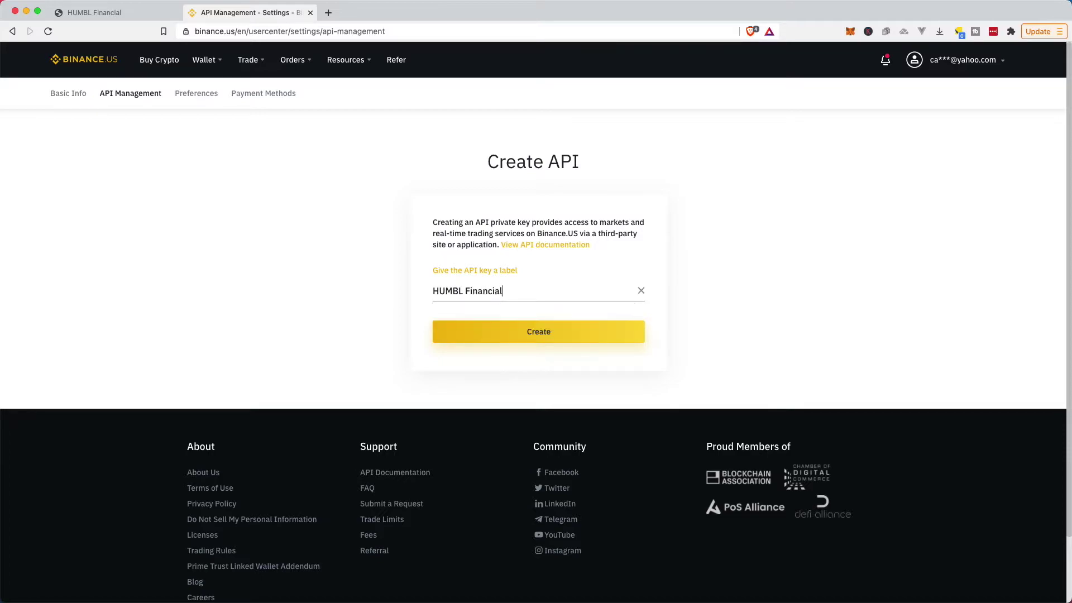
pyautogui.click(534, 332)
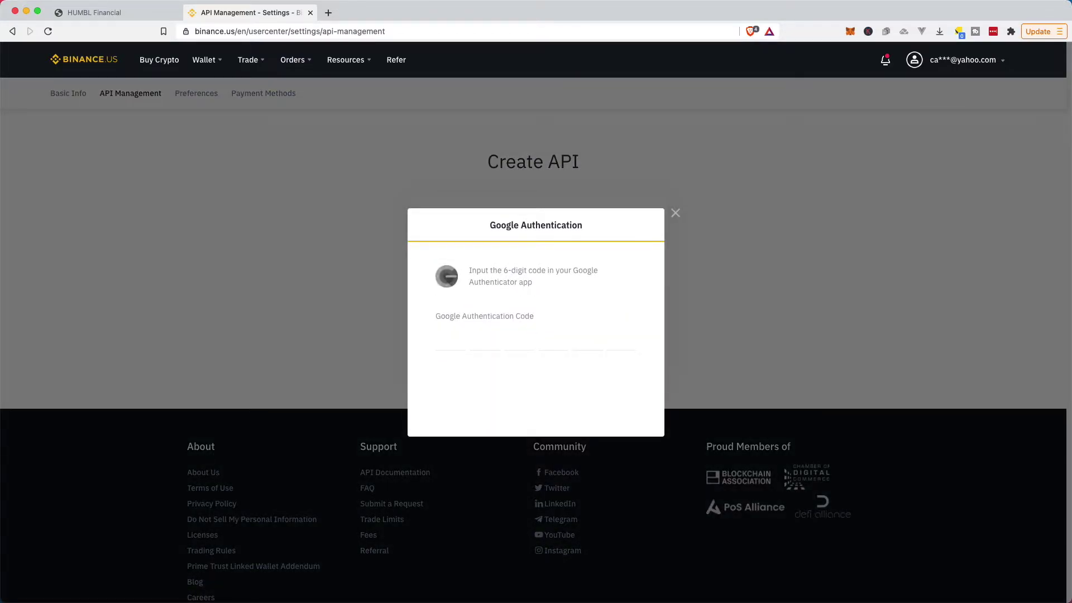
pyautogui.click(446, 341)
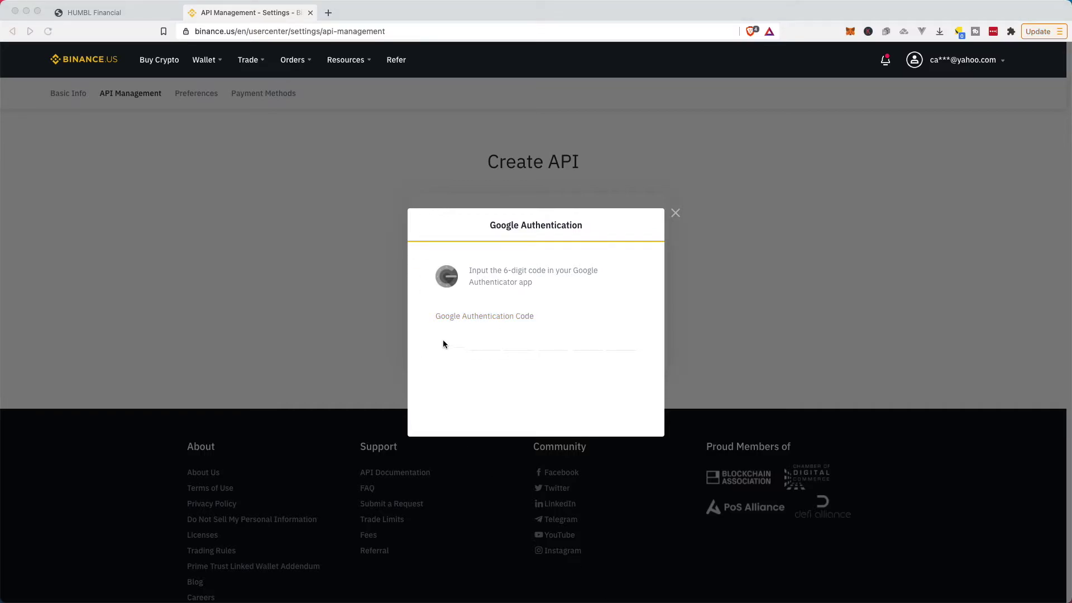
# Enter the Google Authenticator code to verify the HUMBL Financial API key
pyautogui.press('super+v')
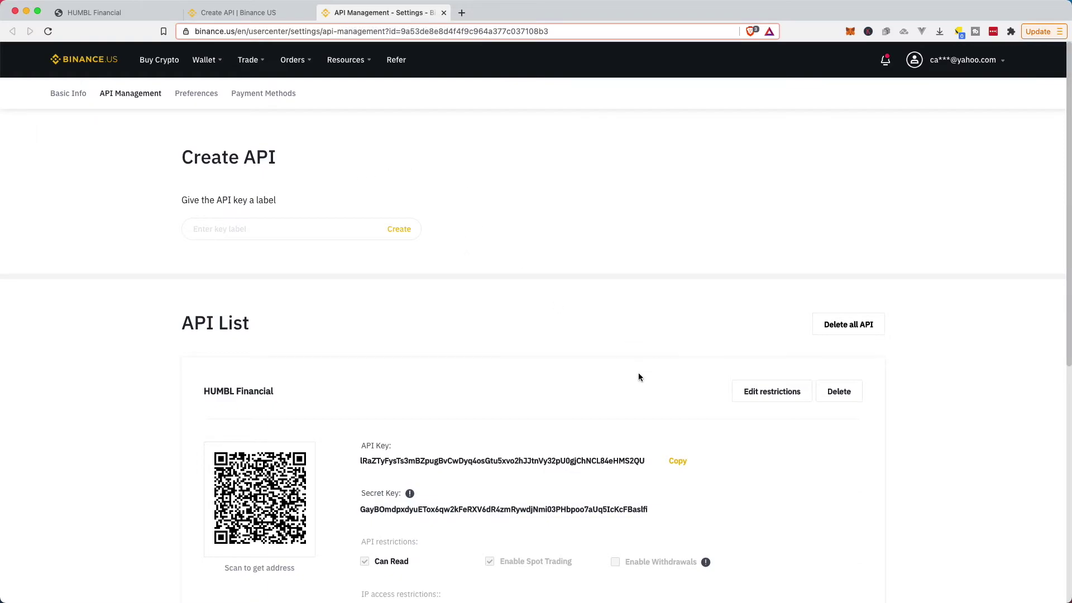
pyautogui.scroll(-2, 641, 378)
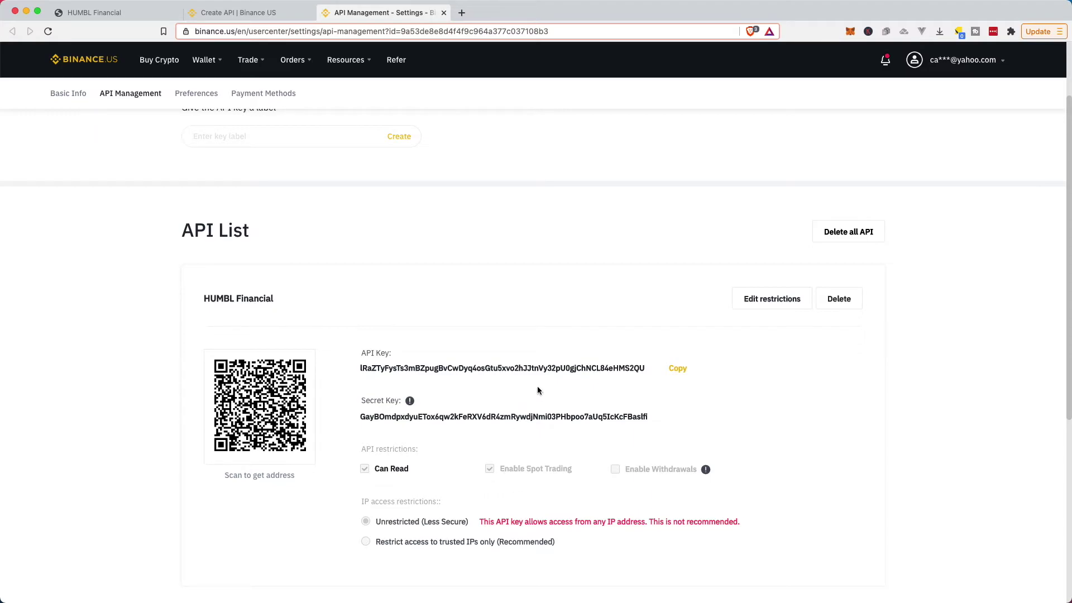
# Copy the HUMBL Financial API key from the Binance.US API list
pyautogui.click(678, 369)
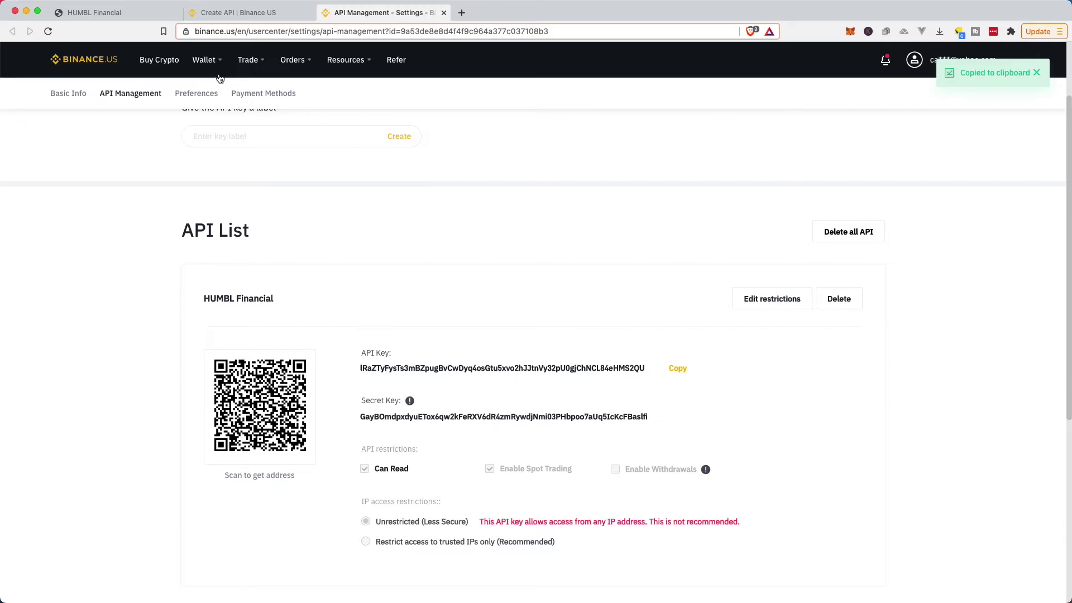
# Paste the API key into HUMBL Financial and select the Binance.US secret key
pyautogui.click(111, 14)
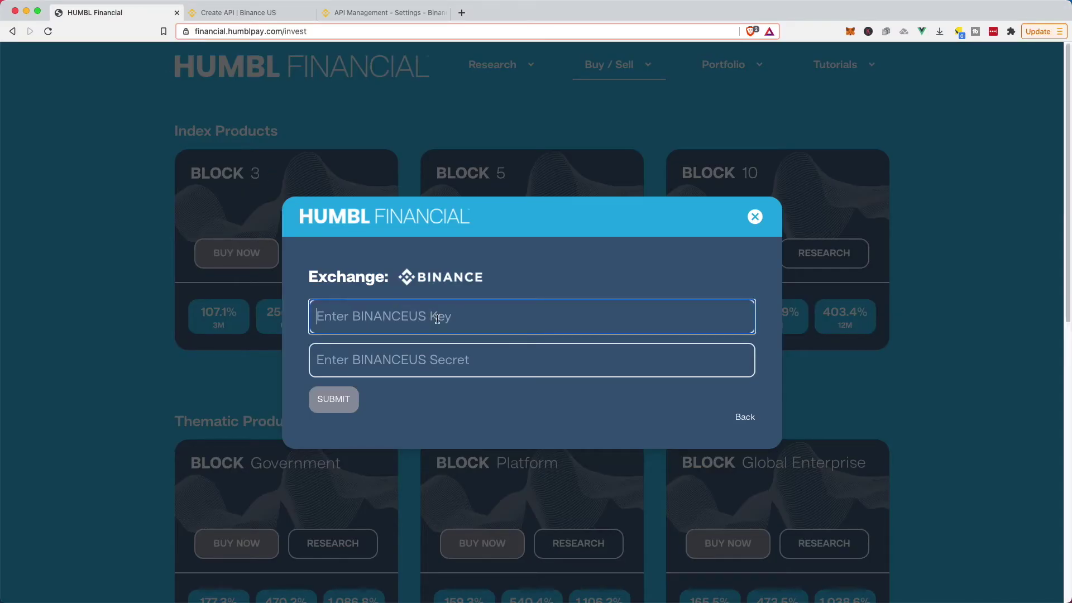
pyautogui.press('super+v')
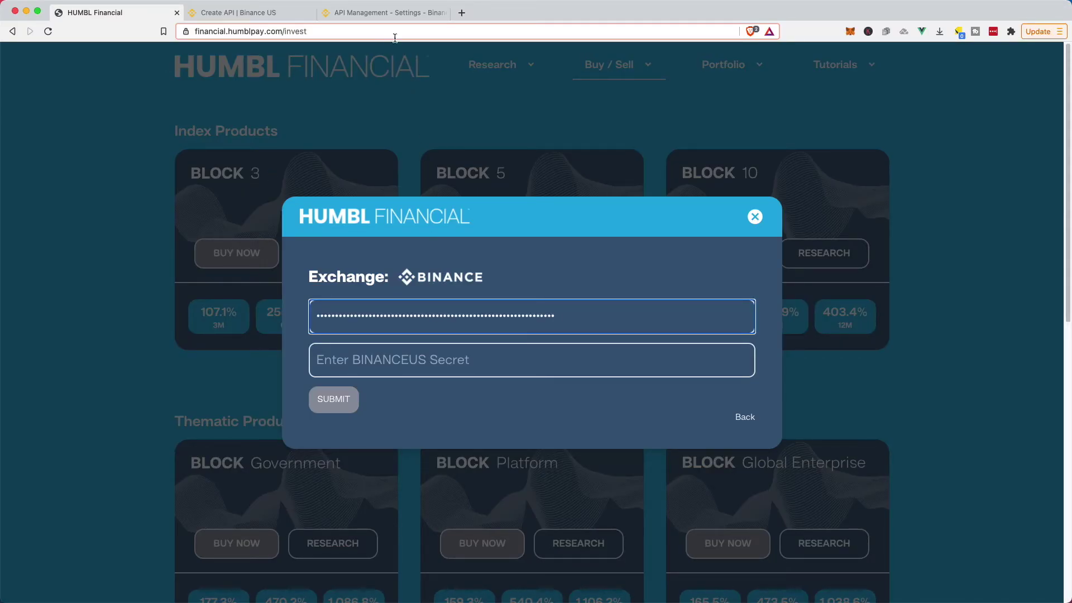
pyautogui.click(388, 12)
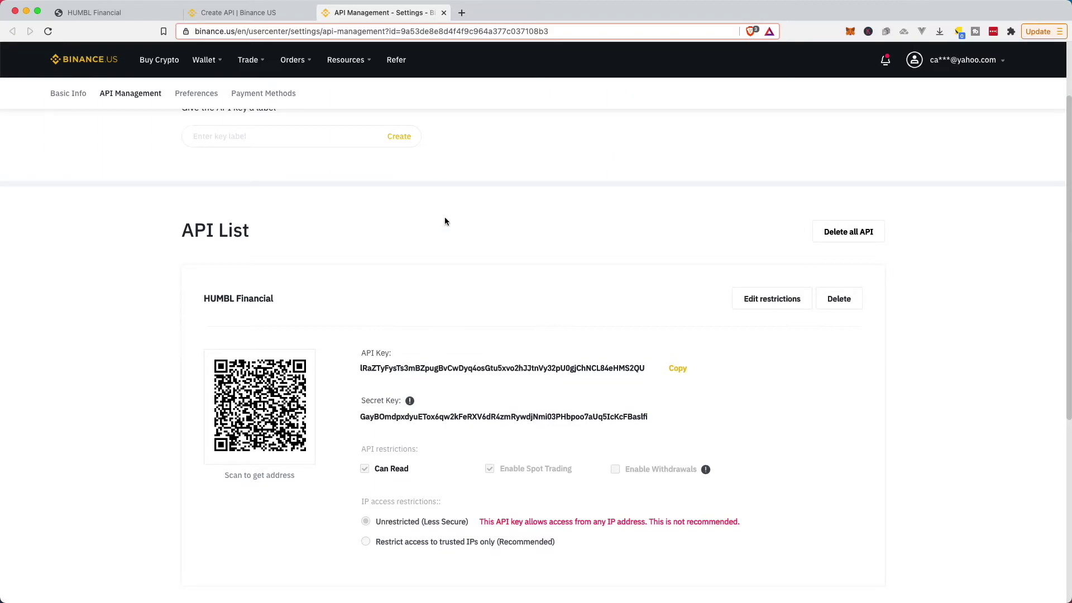
pyautogui.doubleClick(523, 416)
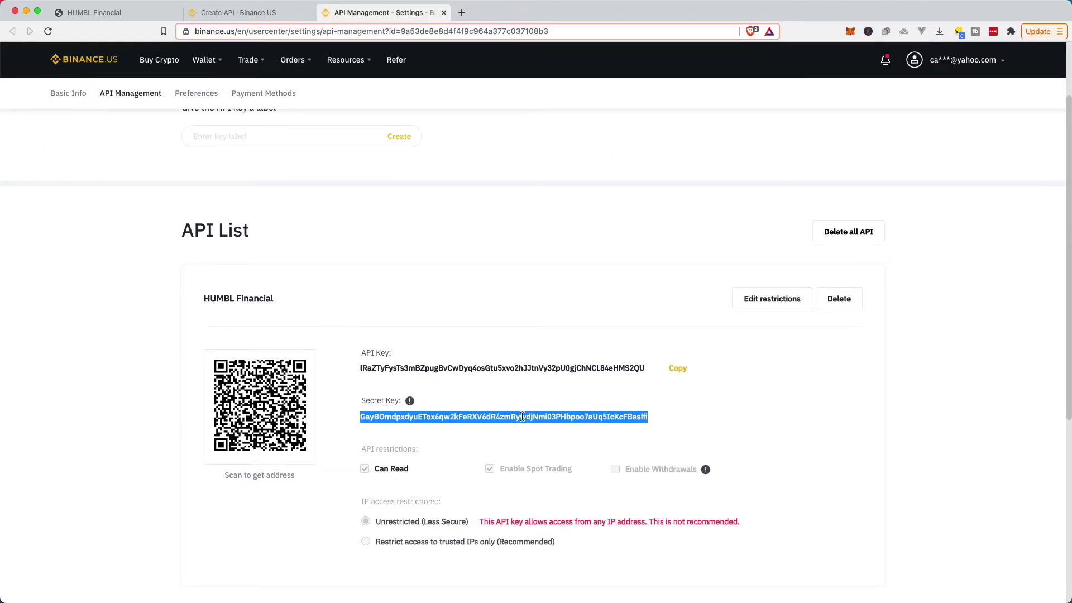
# Paste the secret key into HUMBL's Secret field and submit the Binance.US credentials
pyautogui.click(117, 12)
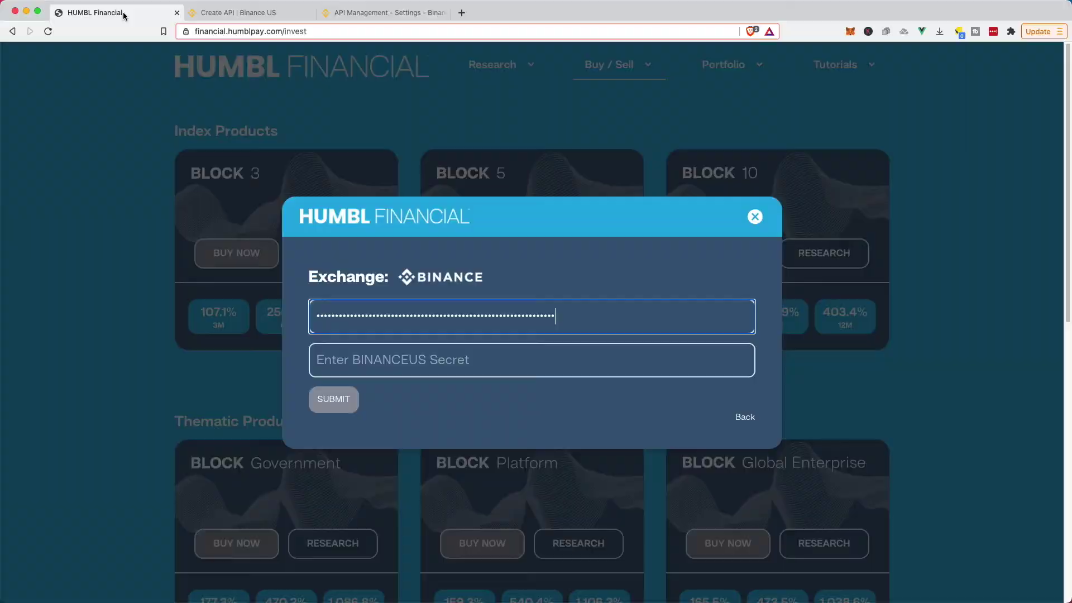
pyautogui.click(425, 361)
pyautogui.press('super+v')
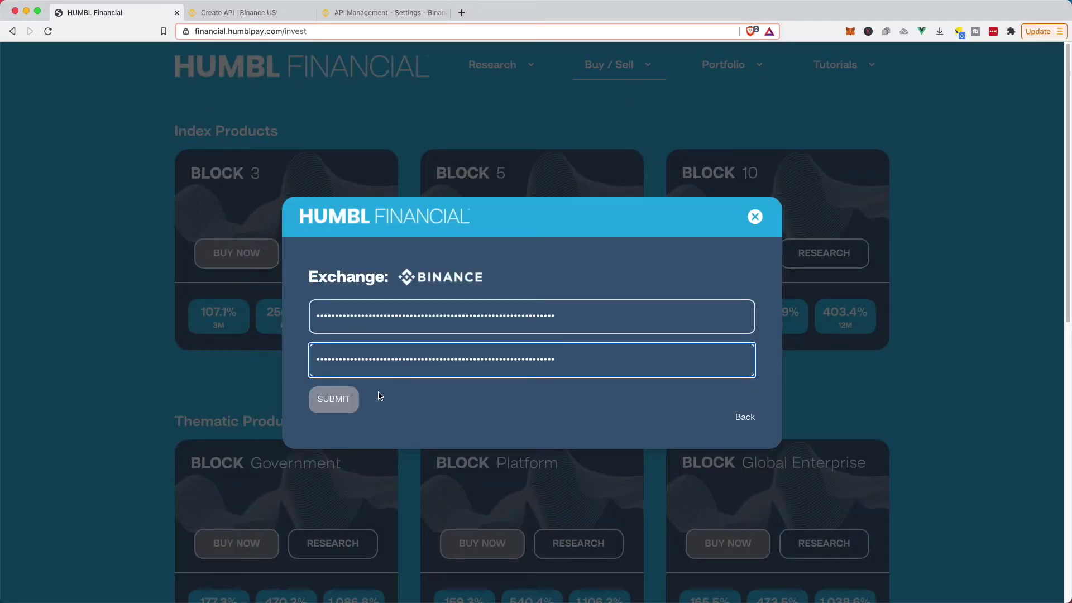
pyautogui.click(333, 402)
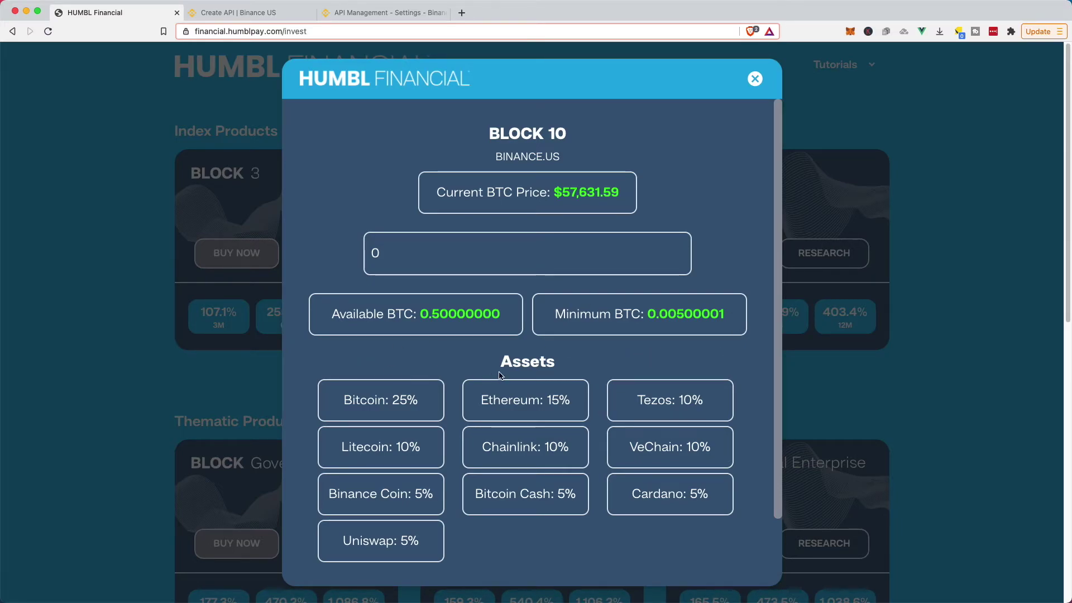
# Replace the 0 amount with 0.05 BTC for BLOCK 10 and submit it
pyautogui.click(422, 258)
pyautogui.doubleClick(421, 257)
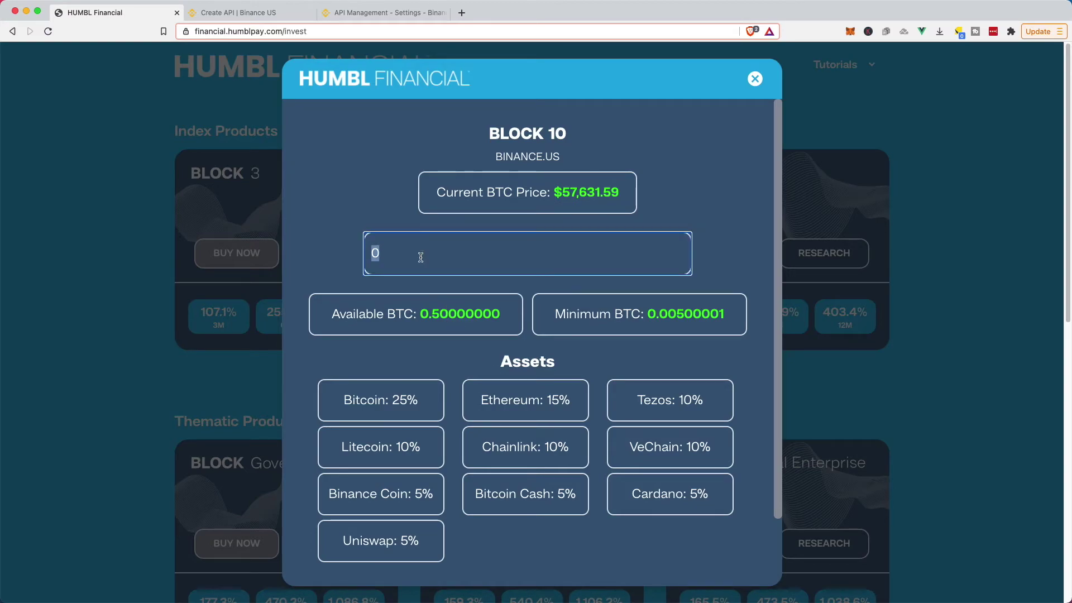
pyautogui.write('.05')
pyautogui.scroll(-2, 520, 352)
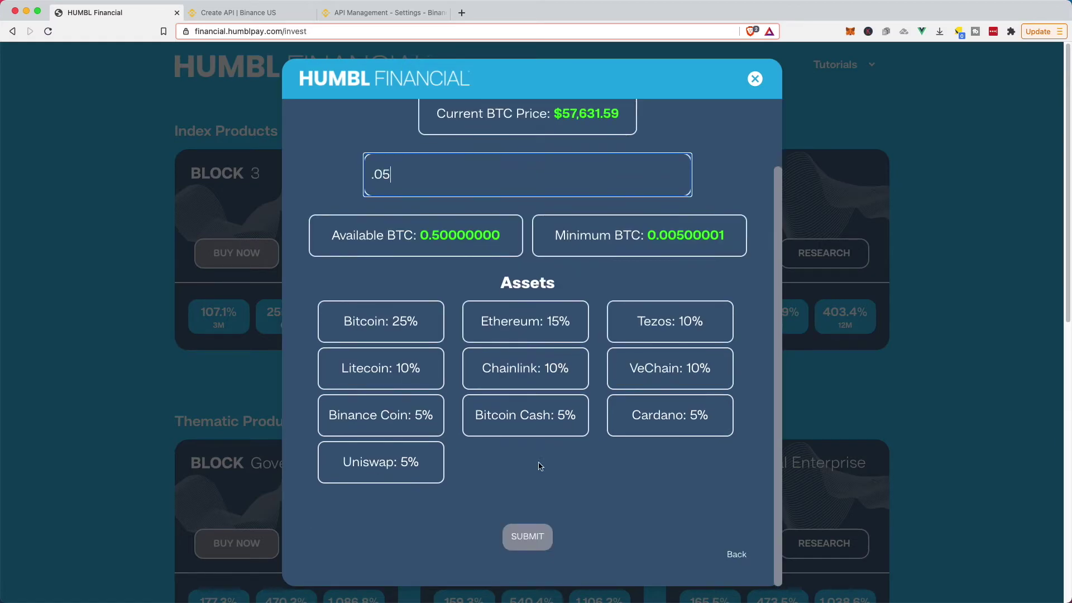
pyautogui.click(526, 539)
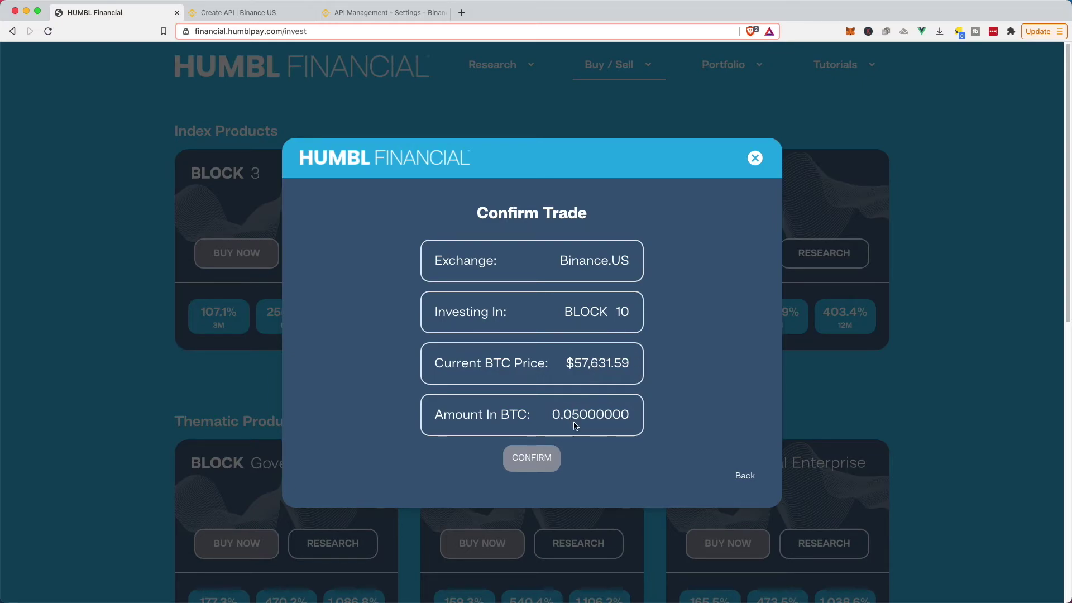
# Confirm the 0.05 BTC BLOCK 10 trade and return to Binance.US API management
pyautogui.click(532, 461)
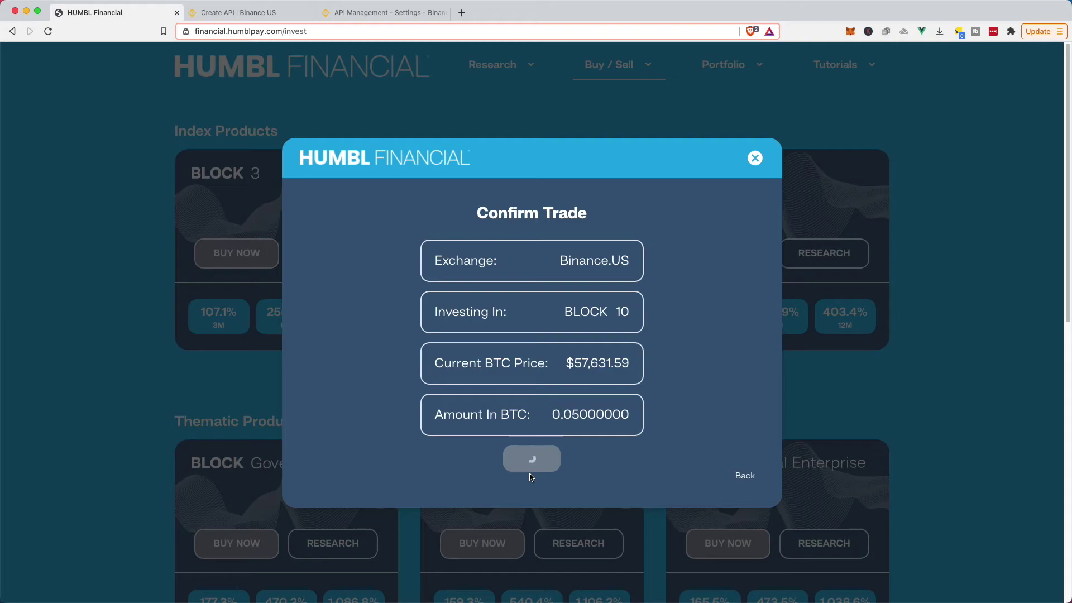
pyautogui.click(381, 13)
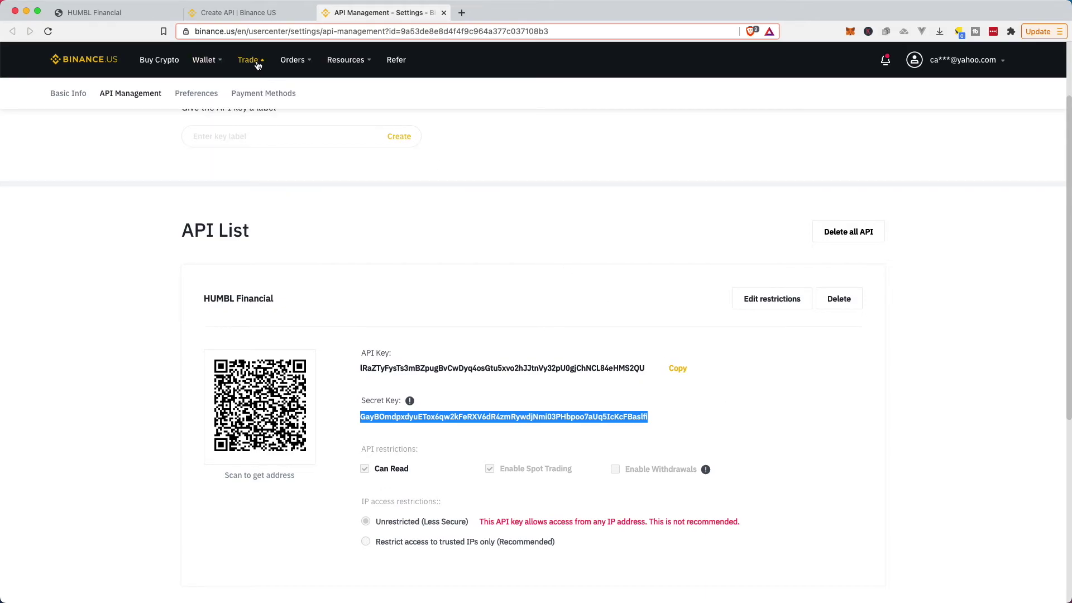
# Check Binance.US open orders and the nine filled BTC buys, then return to HUMBL
pyautogui.click(309, 89)
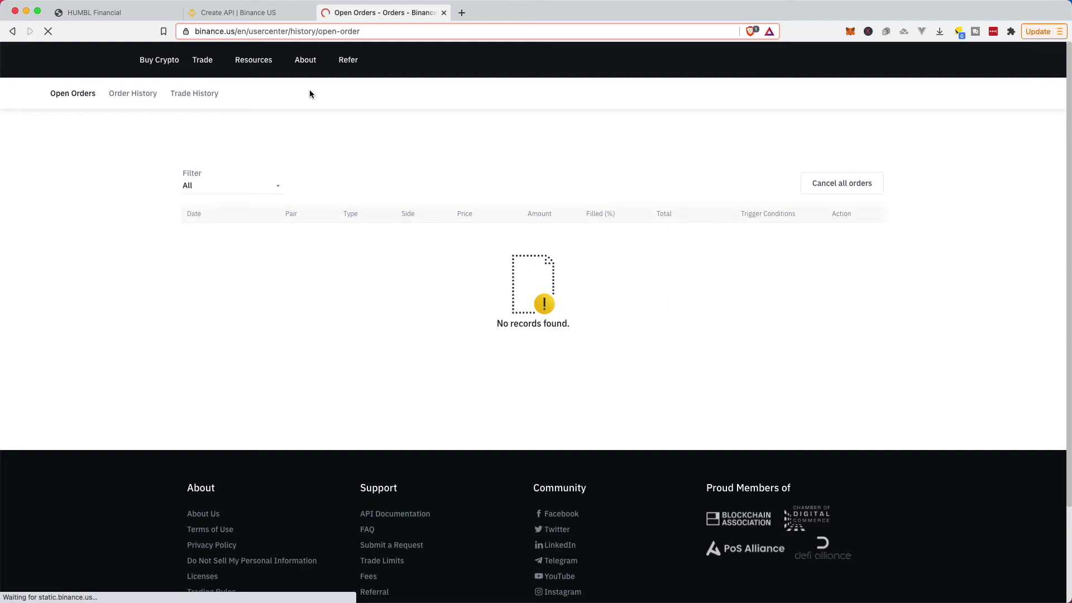
pyautogui.moveTo(293, 59)
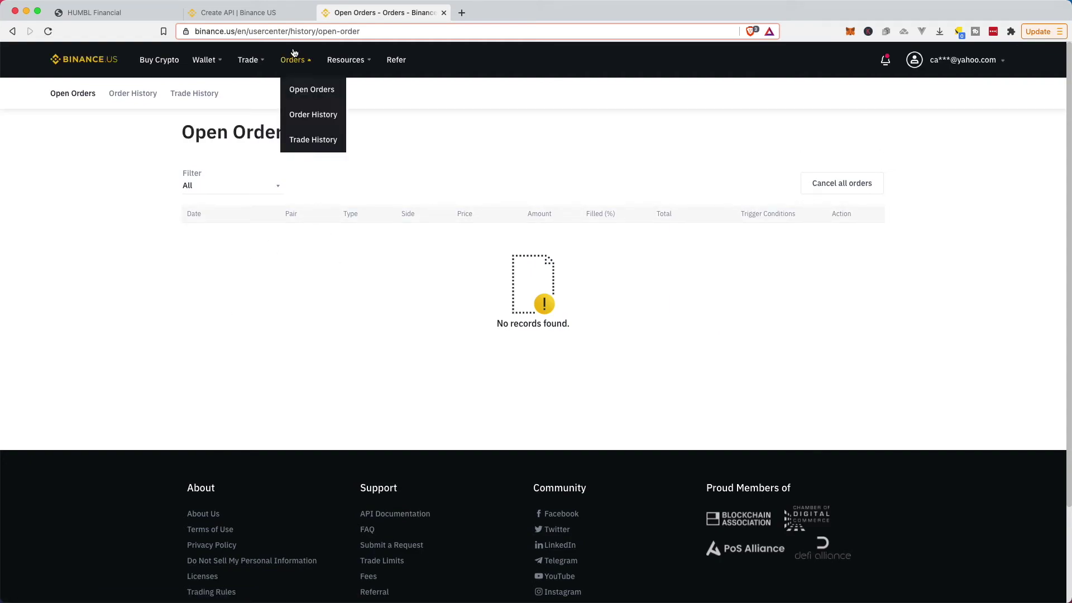
pyautogui.click(308, 116)
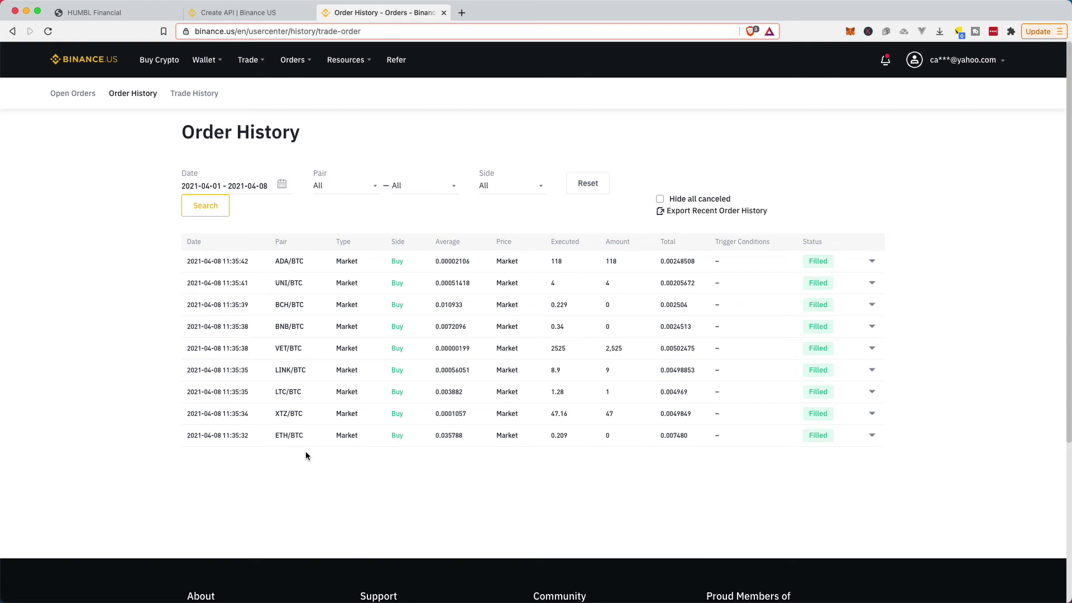
pyautogui.click(89, 10)
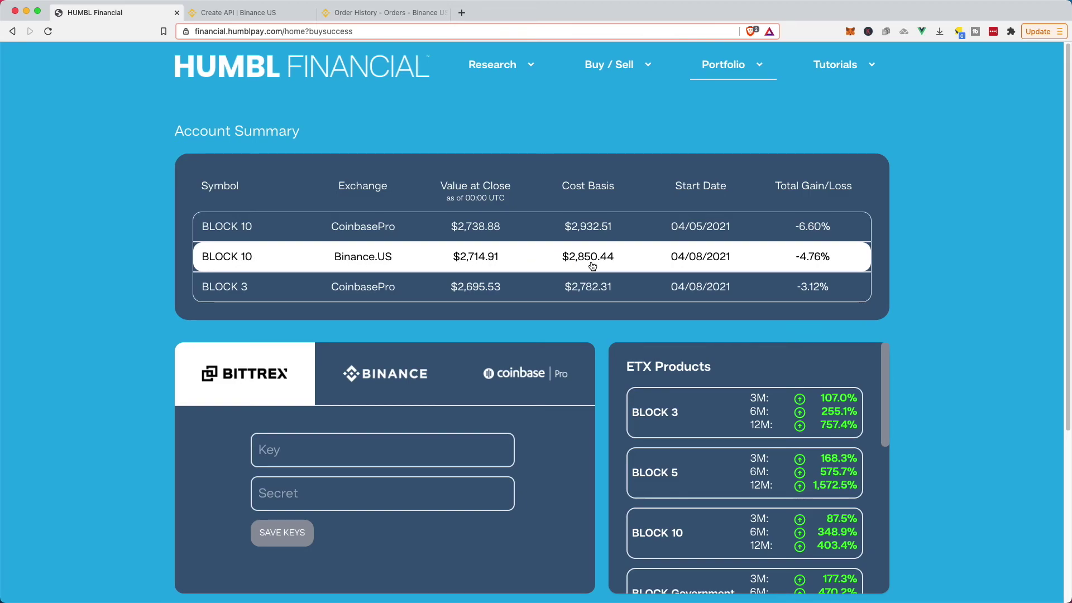
# Expand the BLOCK 10 Binance.US holding and compare its ten coins with the order history
pyautogui.click(621, 262)
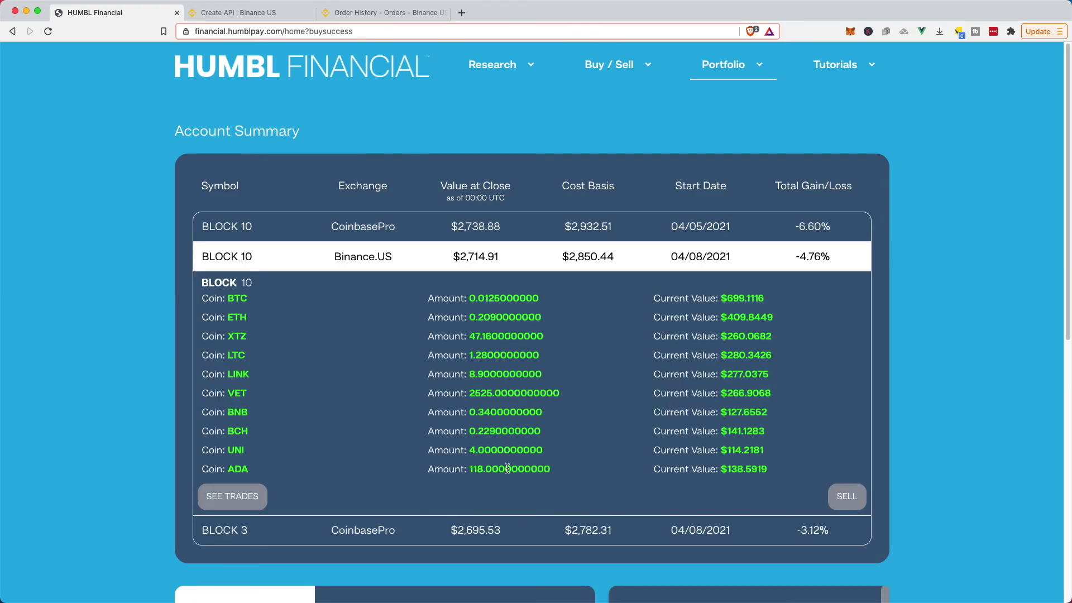
pyautogui.click(369, 13)
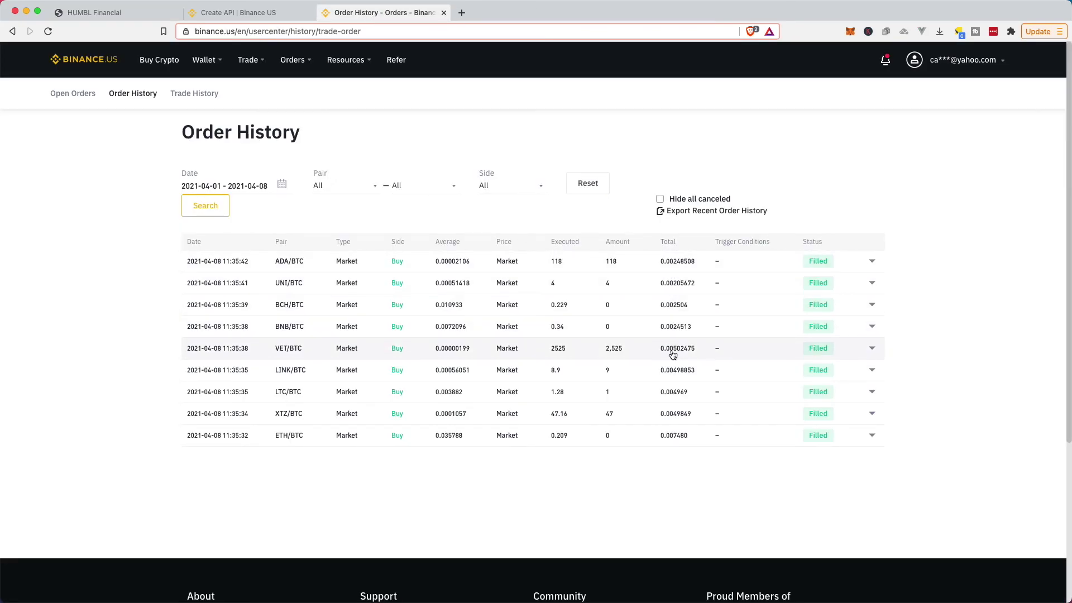
pyautogui.click(109, 13)
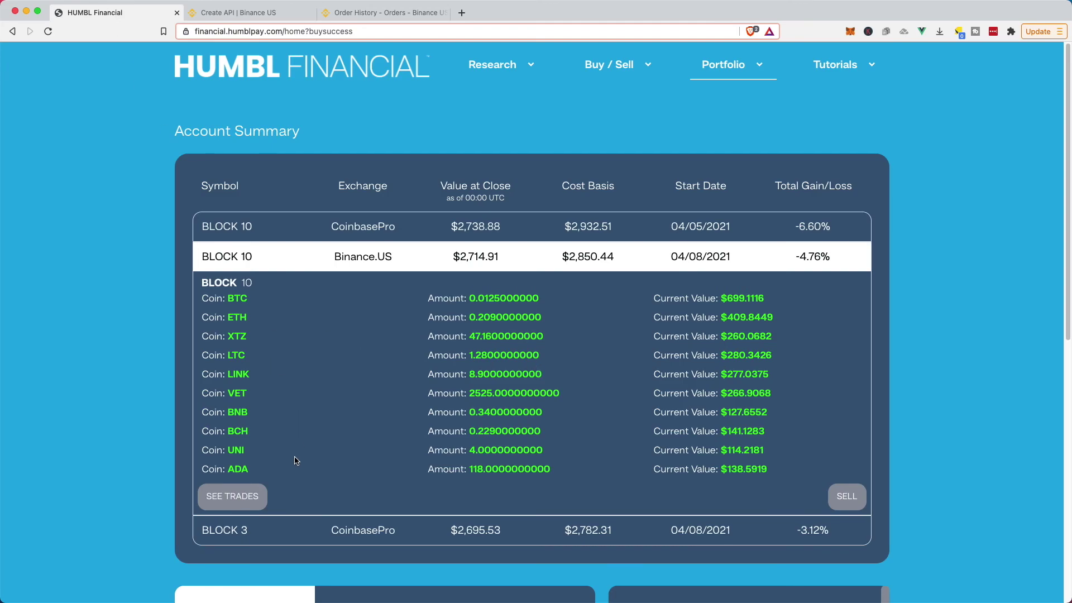